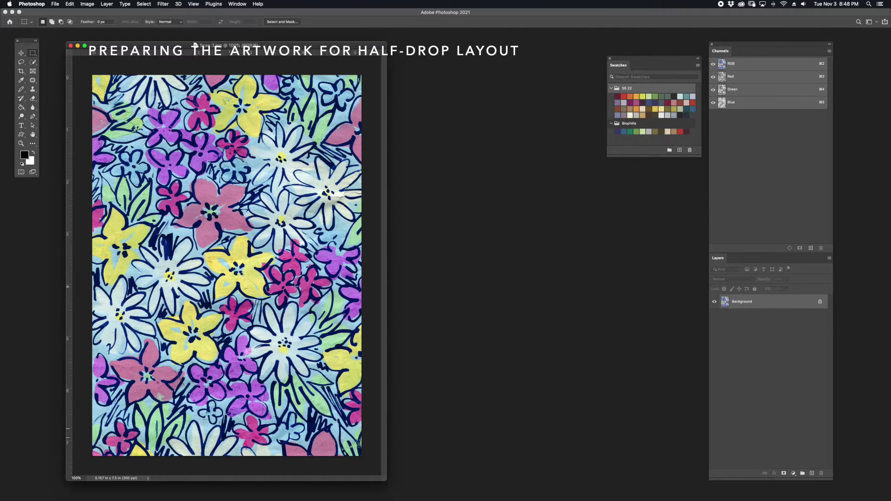
- Select the entire canvas and place guides along all four edges of the artwork
key(super+a)
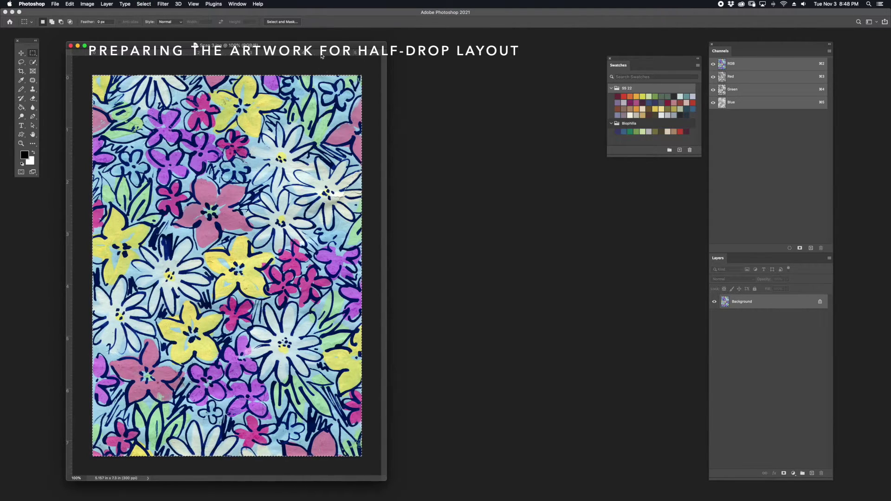
drag(311, 53, 273, 456)
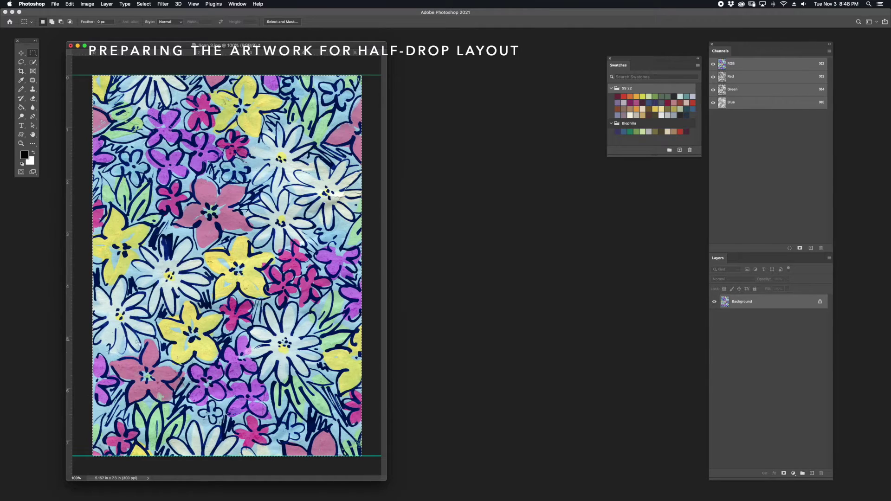
drag(70, 324, 362, 203)
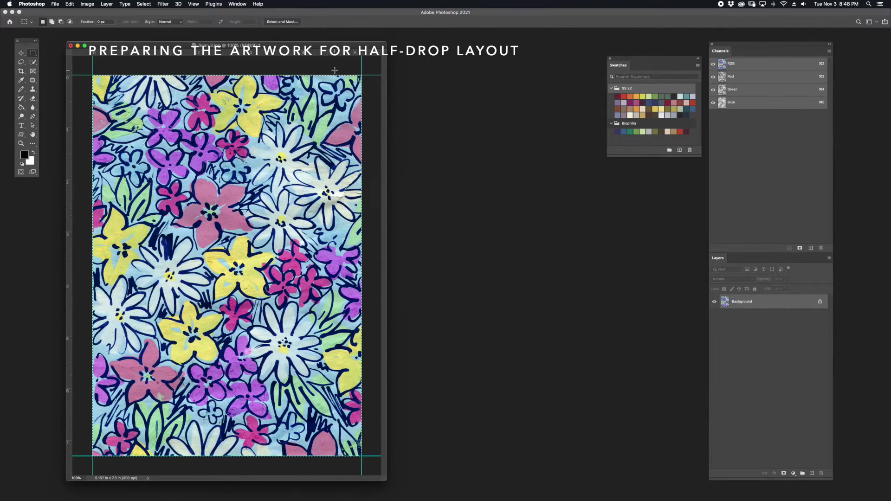
- Check the Snap and Snap To options, and add a horizontal guide through the vertical middle of the artwork
click(194, 2)
click(193, 3)
click(194, 3)
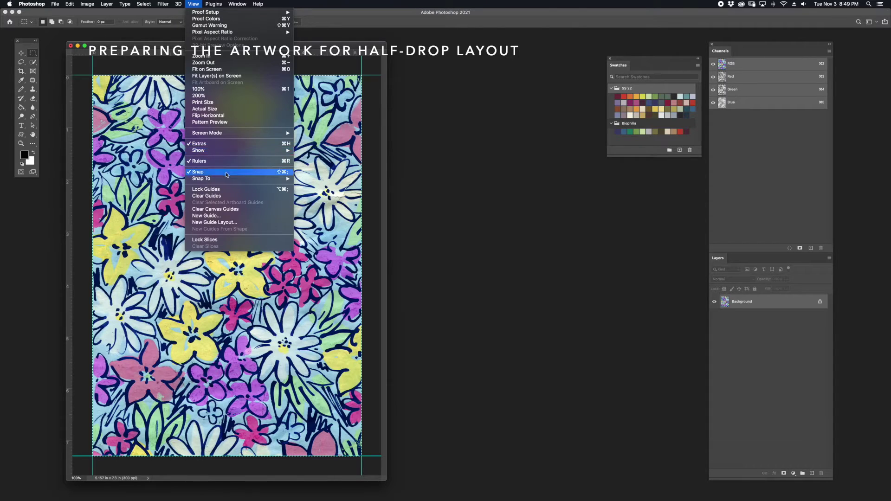
mouse_move(229, 183)
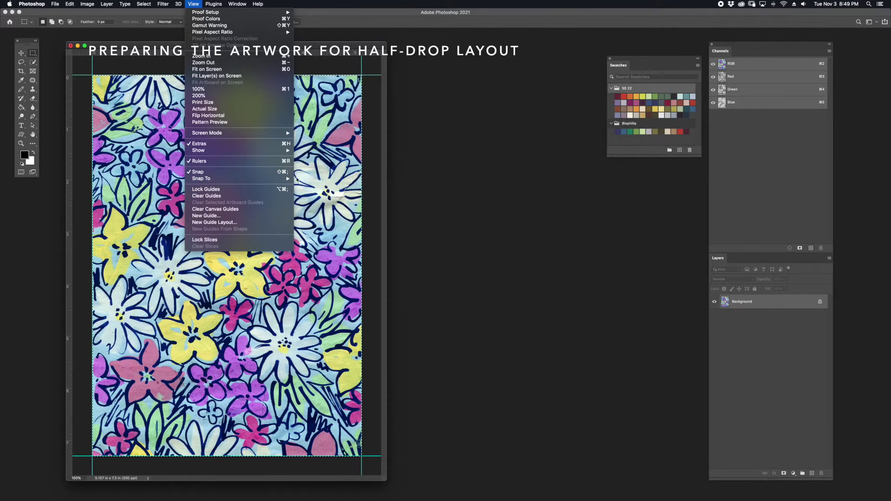
mouse_move(290, 178)
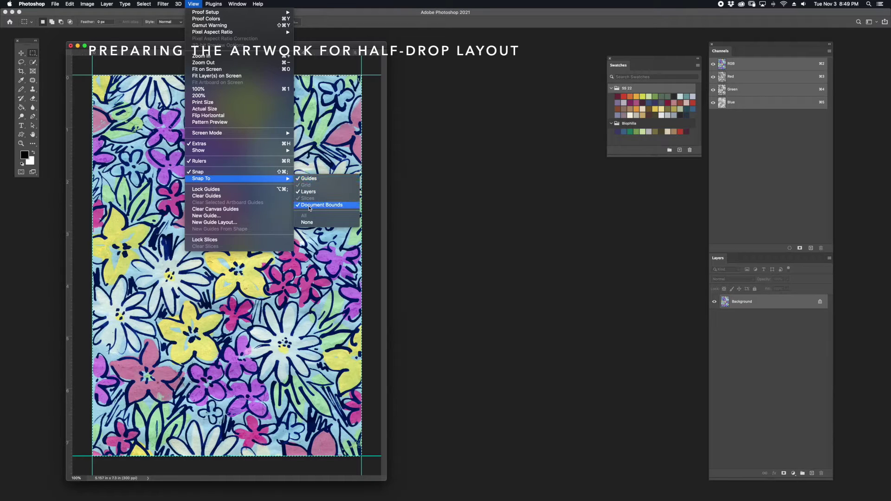
drag(335, 51, 280, 265)
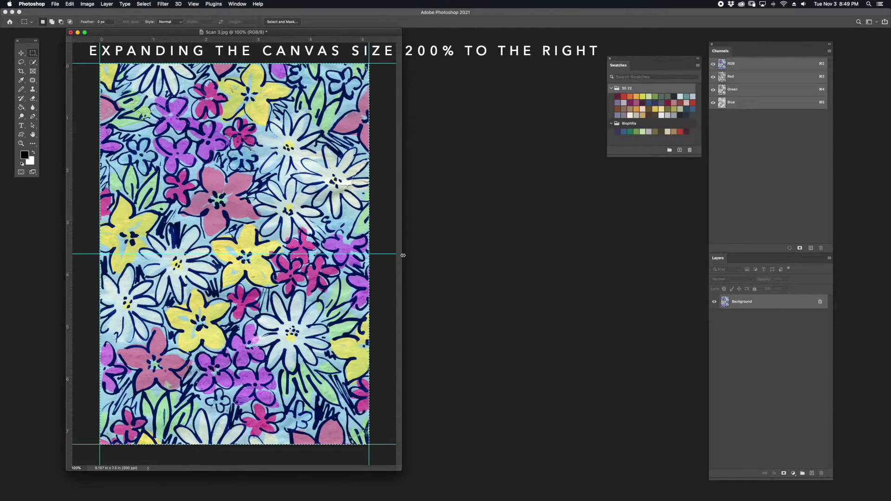
- Extend the canvas to 200 percent width with the anchor at middle left, so the new space is added to the right of the artwork
click(87, 5)
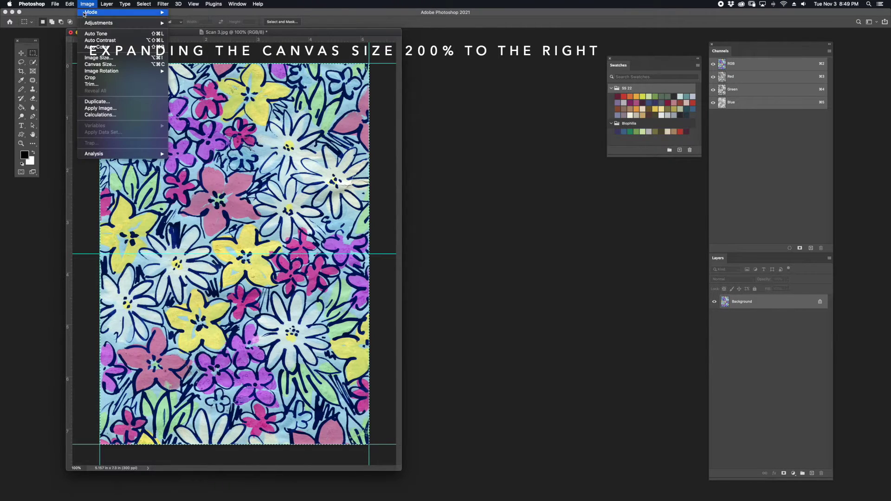
click(113, 68)
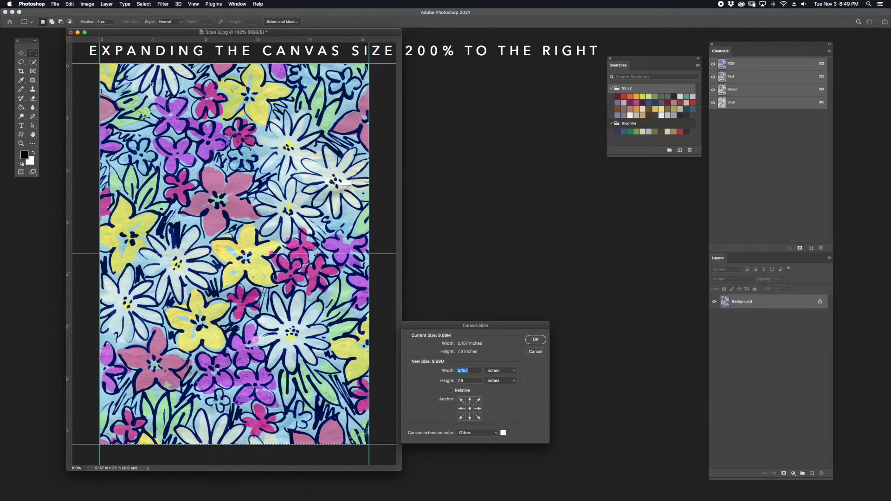
click(461, 409)
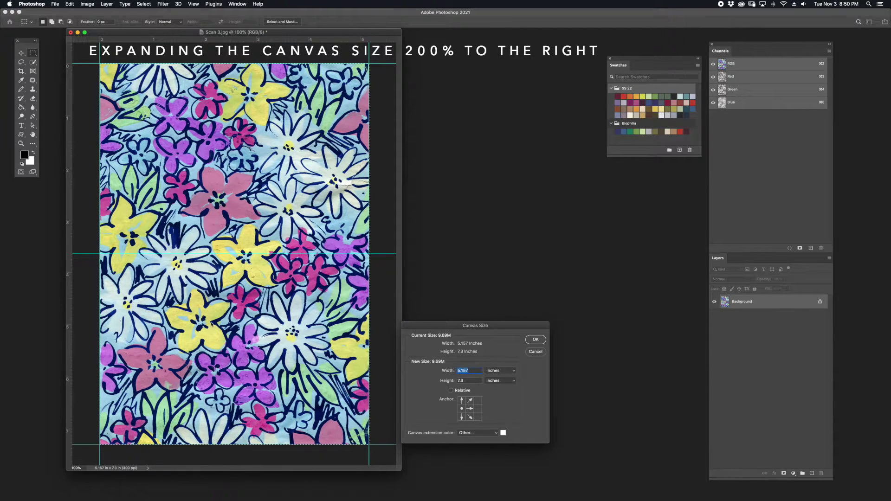
click(510, 372)
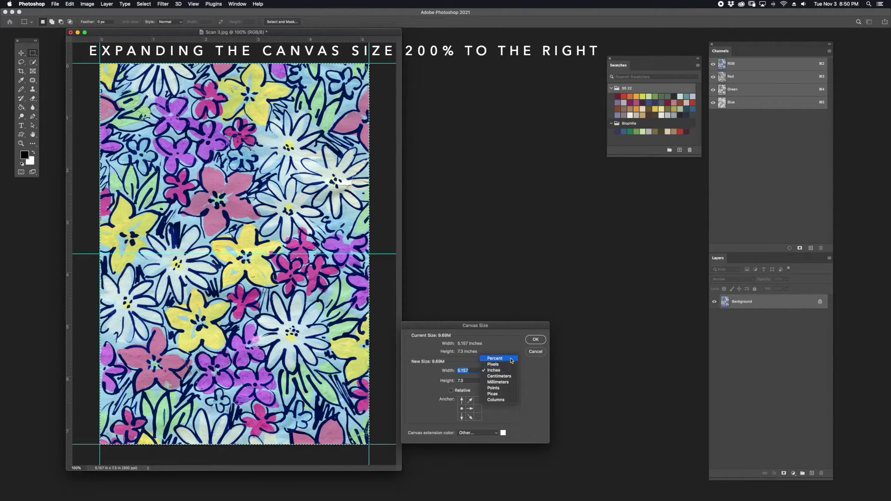
click(510, 359)
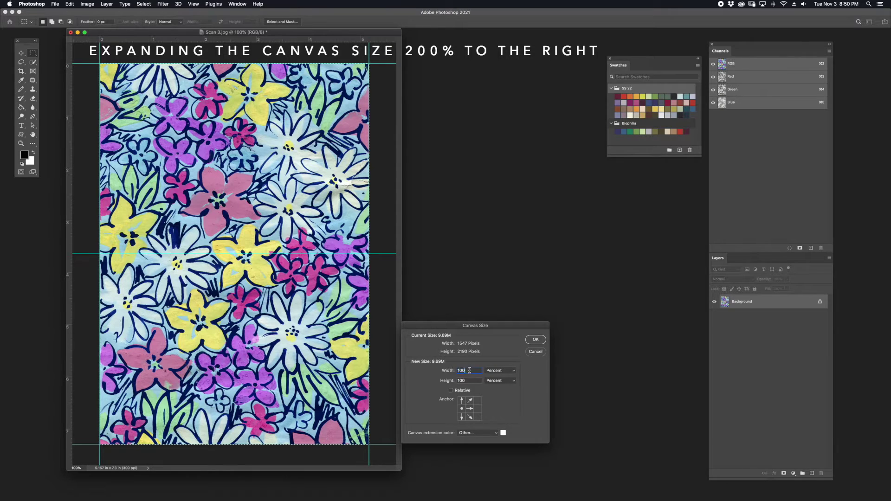
text(200)
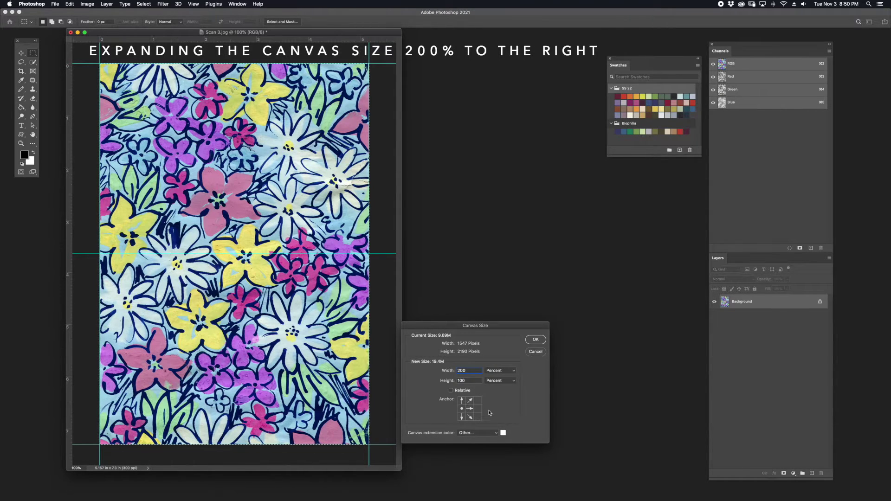
click(462, 411)
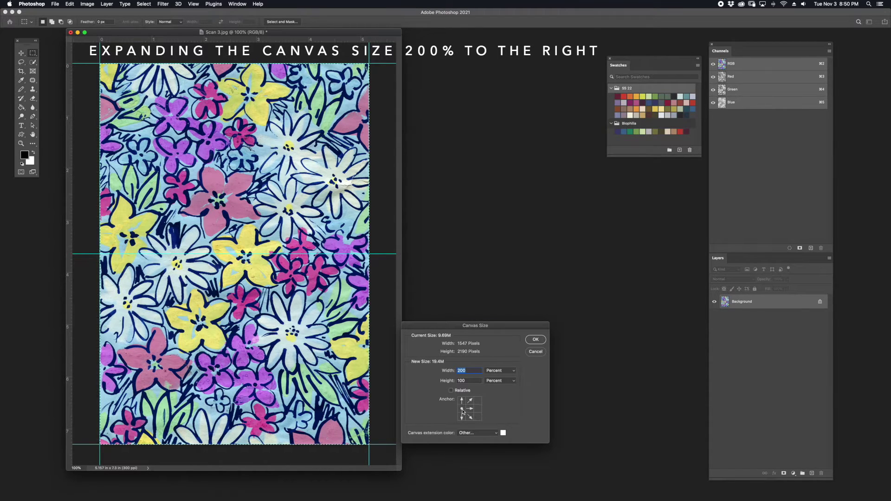
click(536, 340)
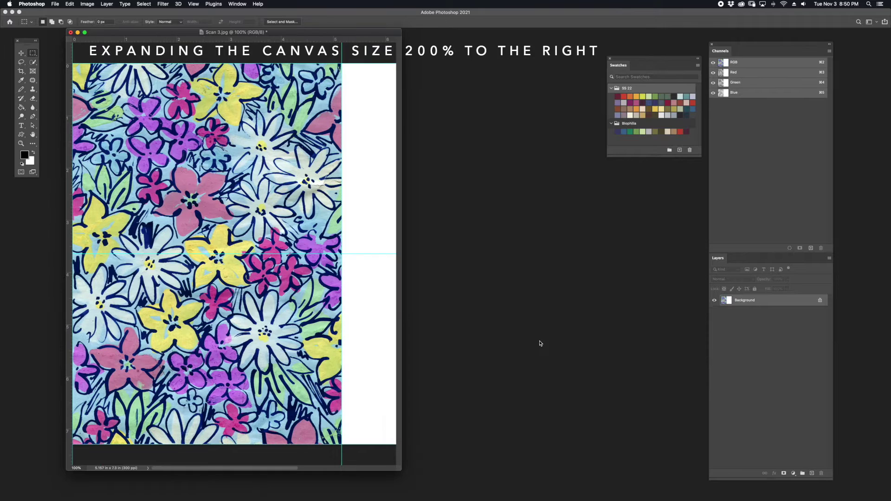
- Select the original artwork in the left half of the canvas, copy it and paste it as a new layer
key(super+minus)
key(super+minus)
drag(345, 237, 501, 363)
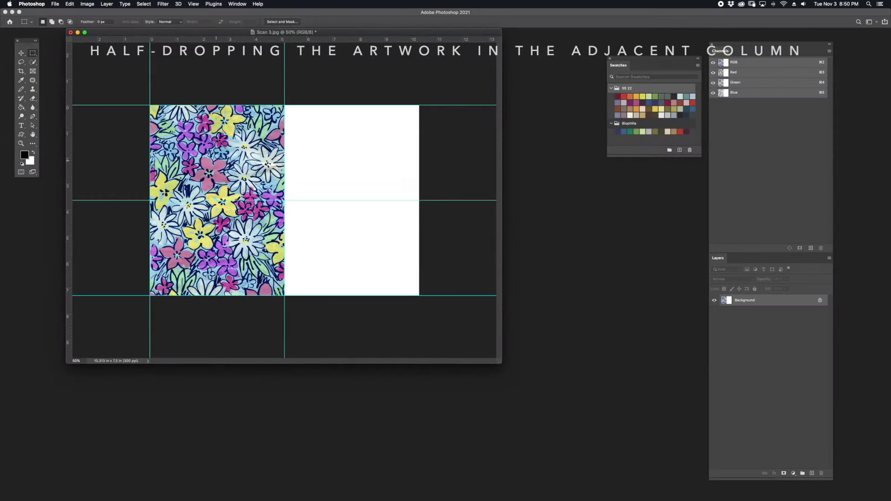
drag(149, 106, 283, 312)
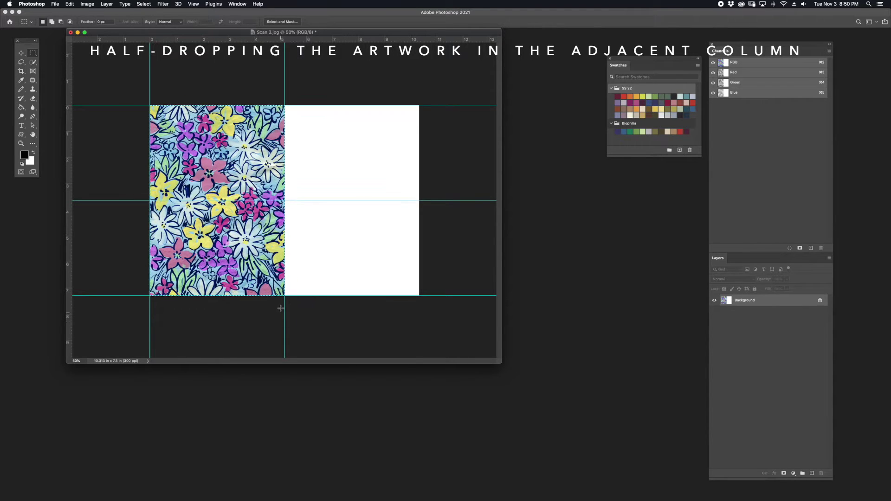
click(22, 53)
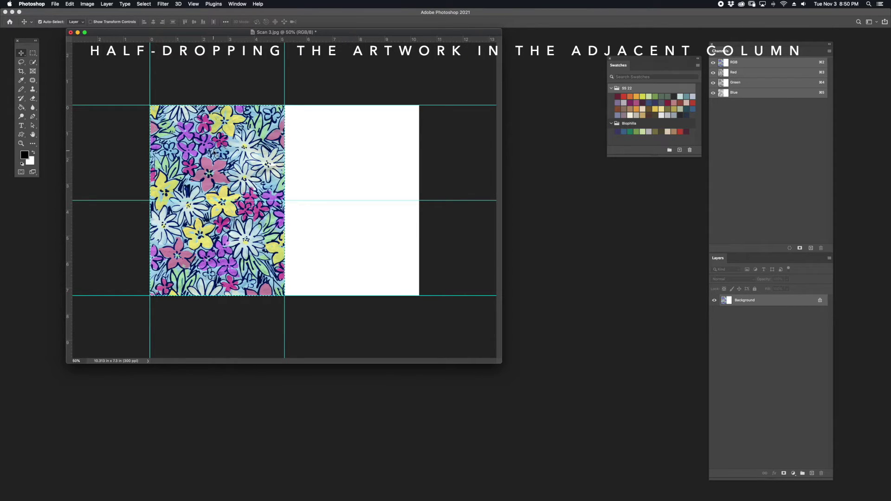
click(70, 4)
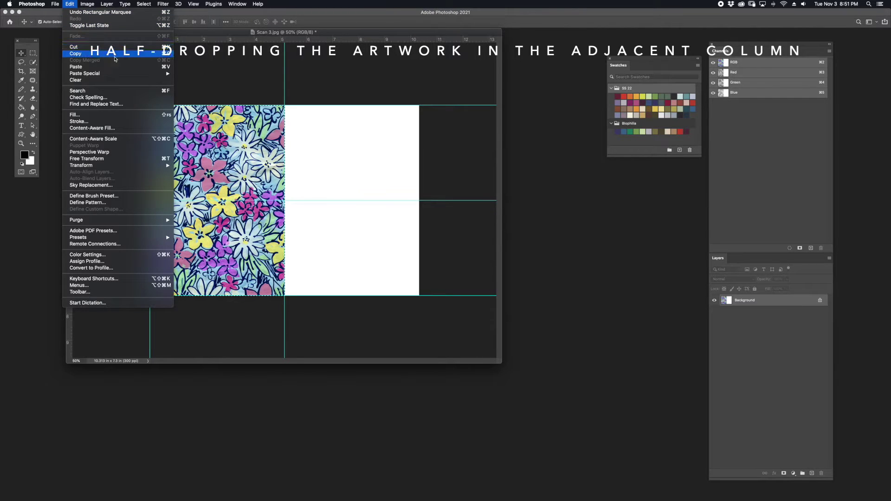
click(131, 54)
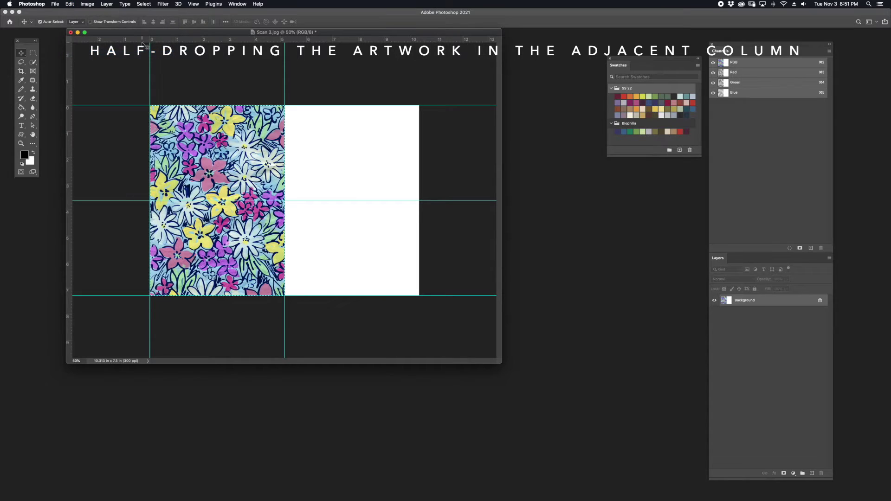
key(super+v)
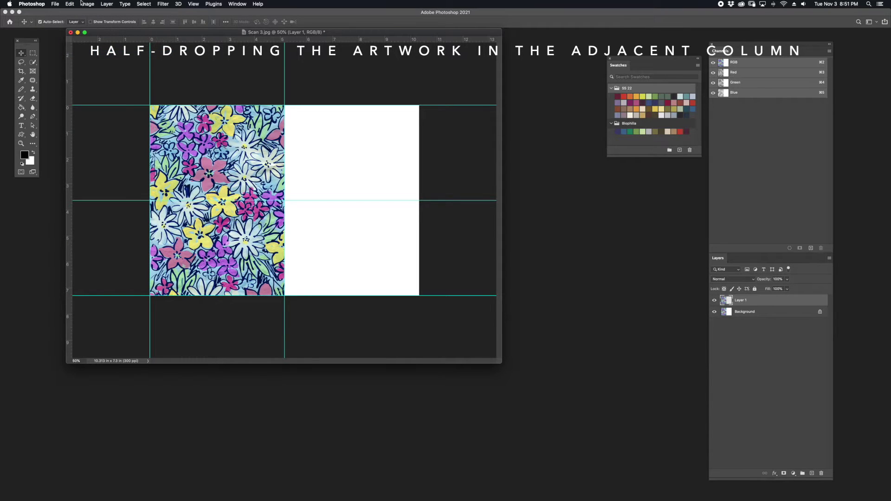
- Paste another copy of the artwork and move it into the blank right column, with its top edge snapped to the middle guide
click(70, 3)
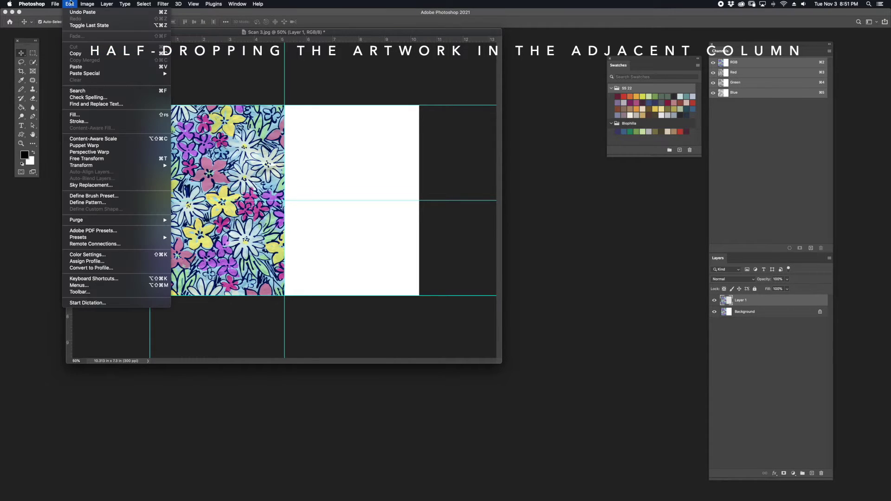
click(89, 68)
drag(246, 132, 314, 129)
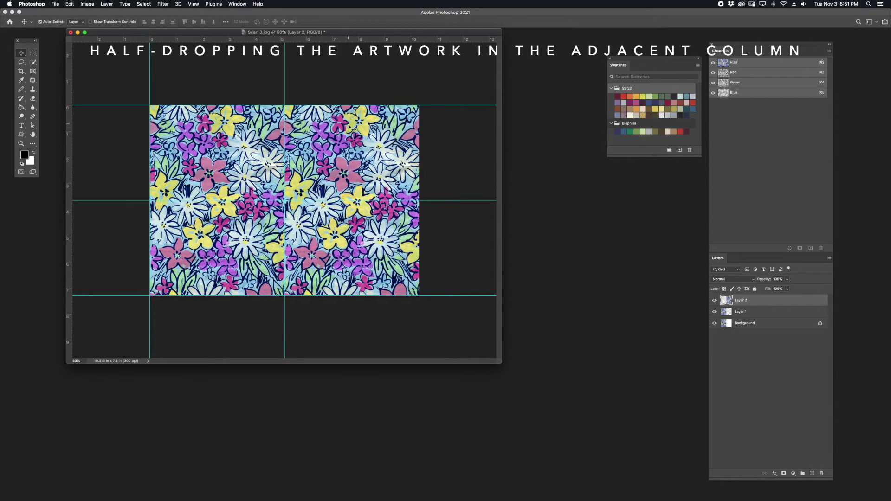
drag(361, 128, 358, 208)
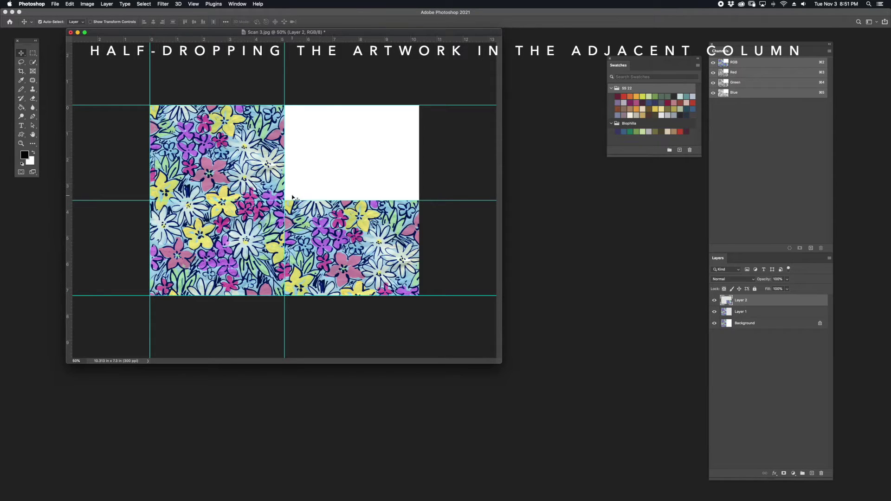
- Paste a third copy and move it into the right column's empty upper half, with its bottom edge snapped to the middle guide
click(69, 3)
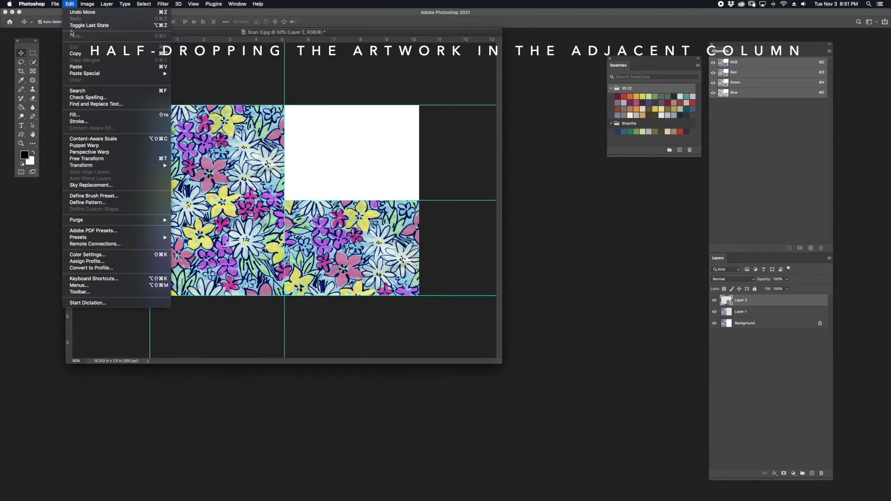
click(92, 67)
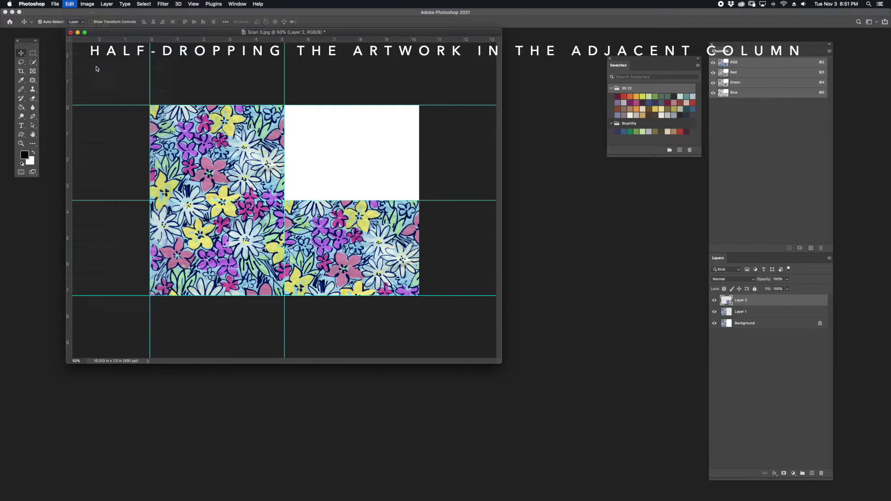
drag(318, 283, 385, 182)
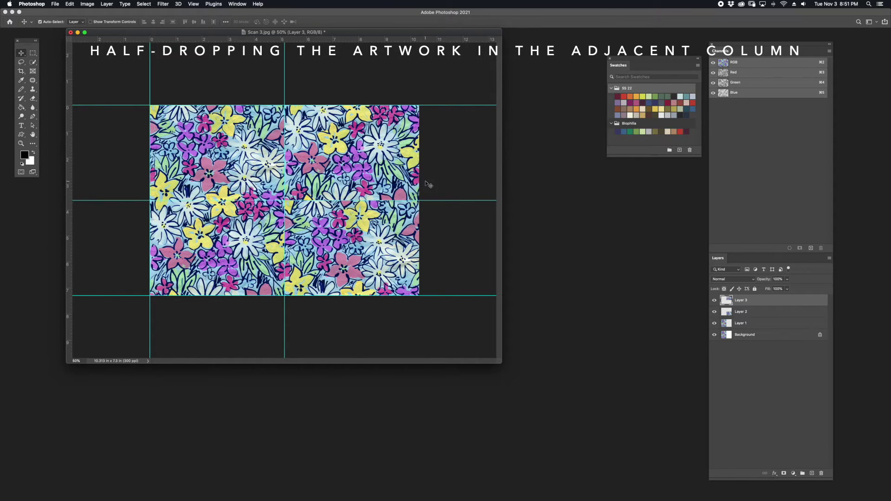
- Show the artwork at 100%, move the Layers panel over the canvas and bring up the layer commands
key(super+1)
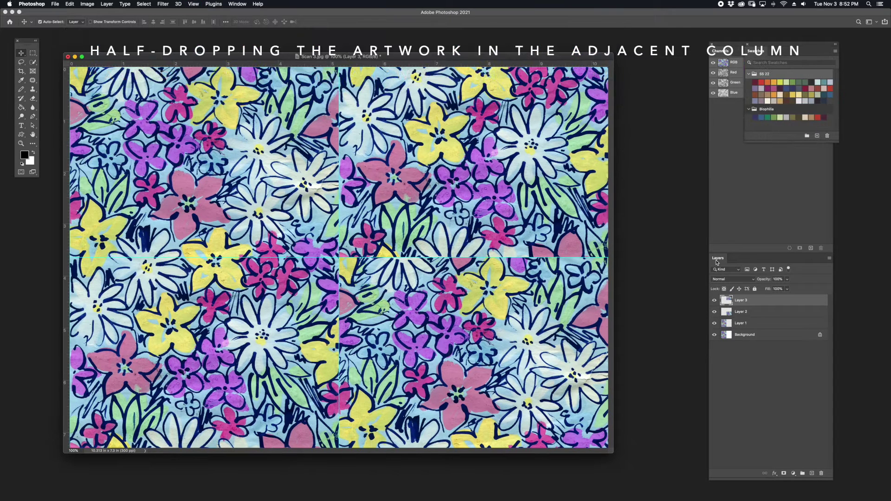
drag(717, 258, 290, 175)
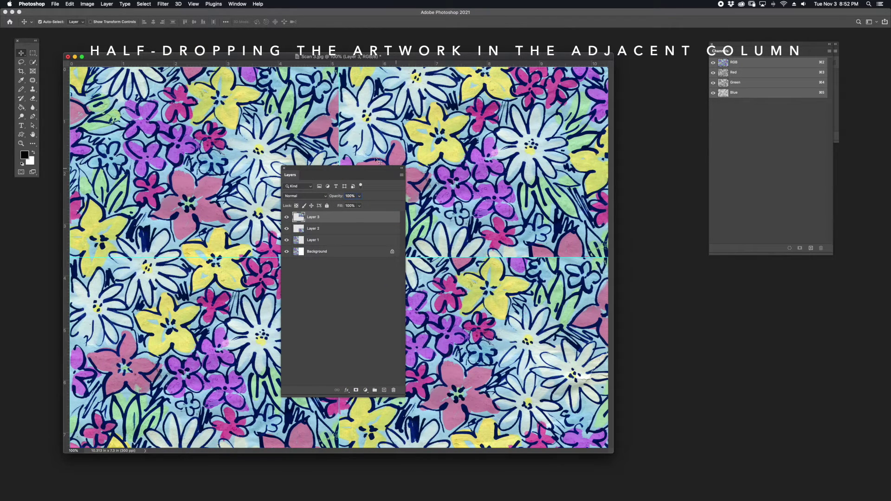
click(107, 4)
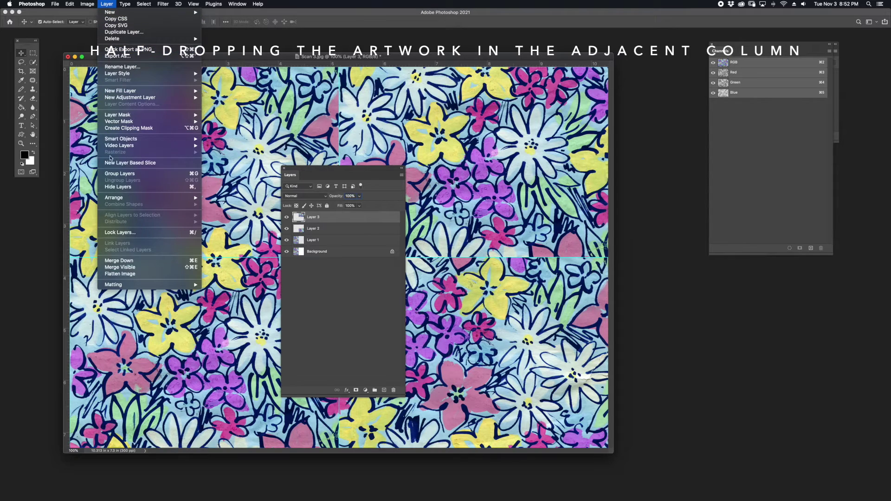